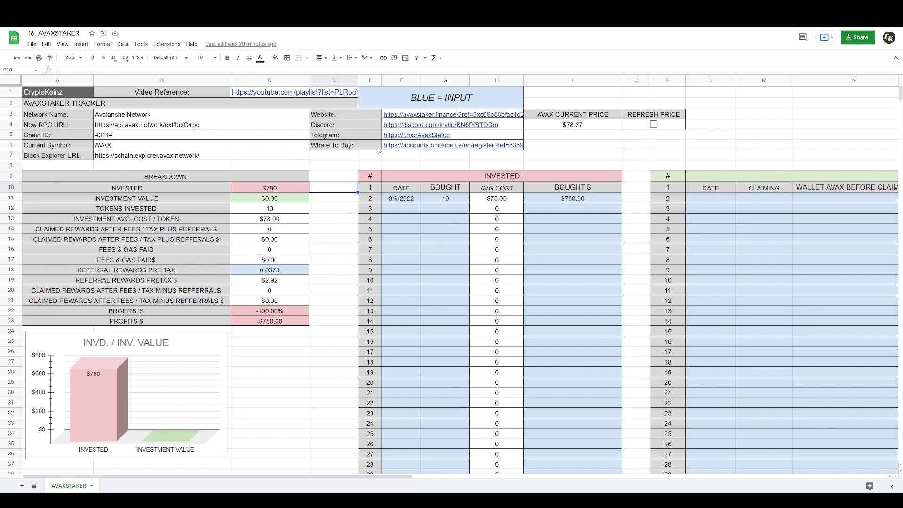
# Refresh the AVAX current price using the Refresh Price checkbox, leaving the checkbox cleared
pyautogui.moveTo(432, 151)
pyautogui.click(653, 126)
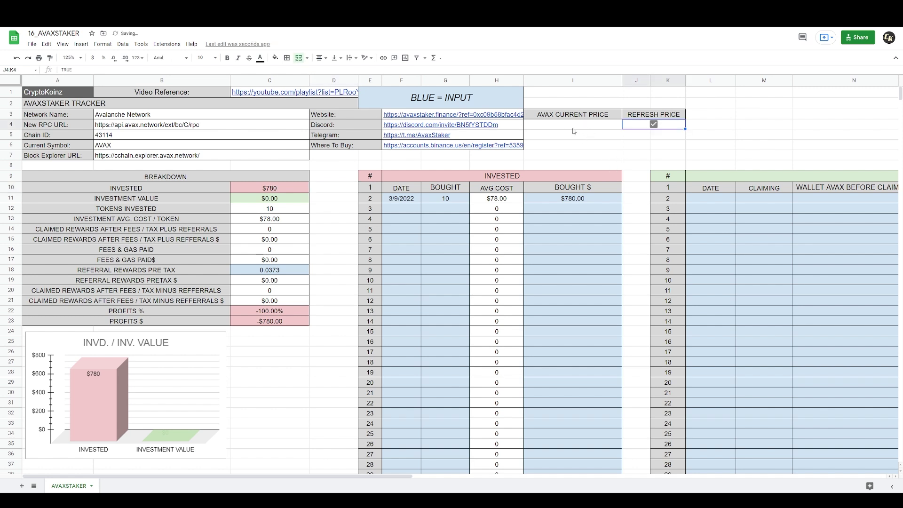
pyautogui.click(653, 124)
# Examine the first entry in the Invested table, including its date, tokens bought, average cost and dollar amount
pyautogui.moveTo(389, 481); pyautogui.dragTo(463, 482)
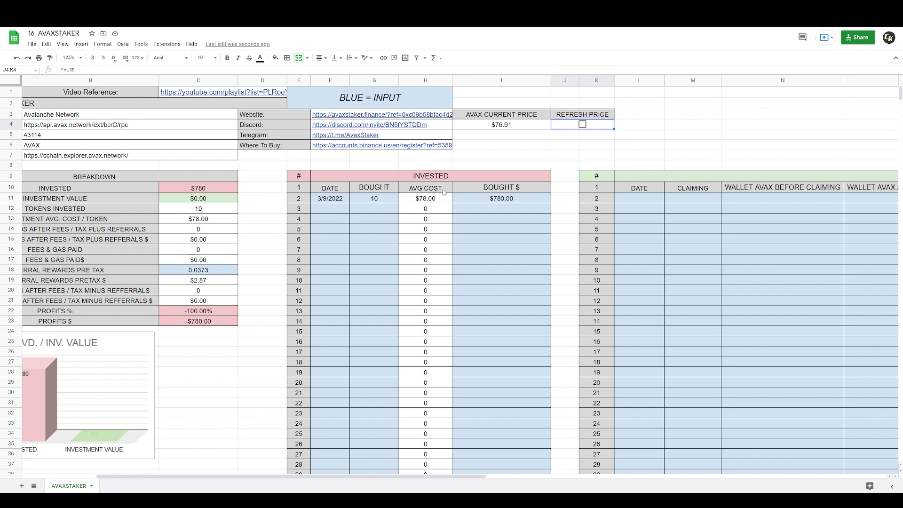
pyautogui.click(335, 199)
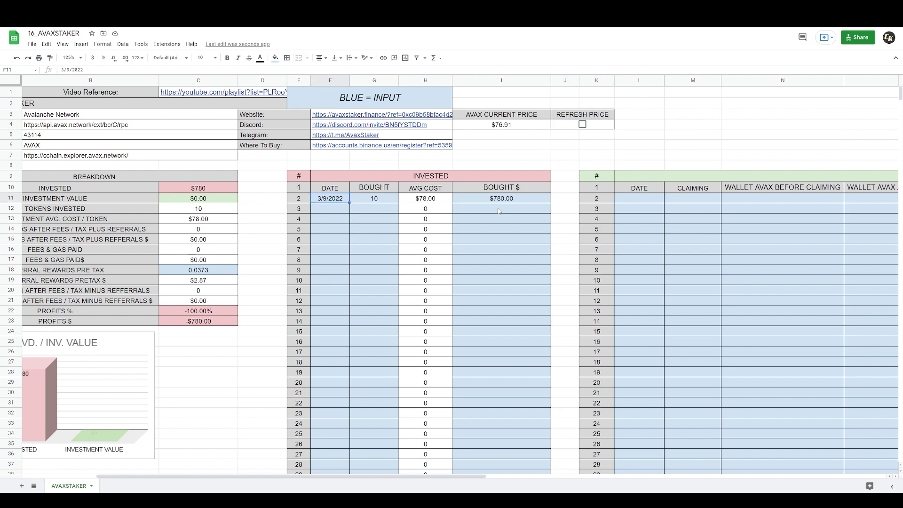
pyautogui.press('Right')
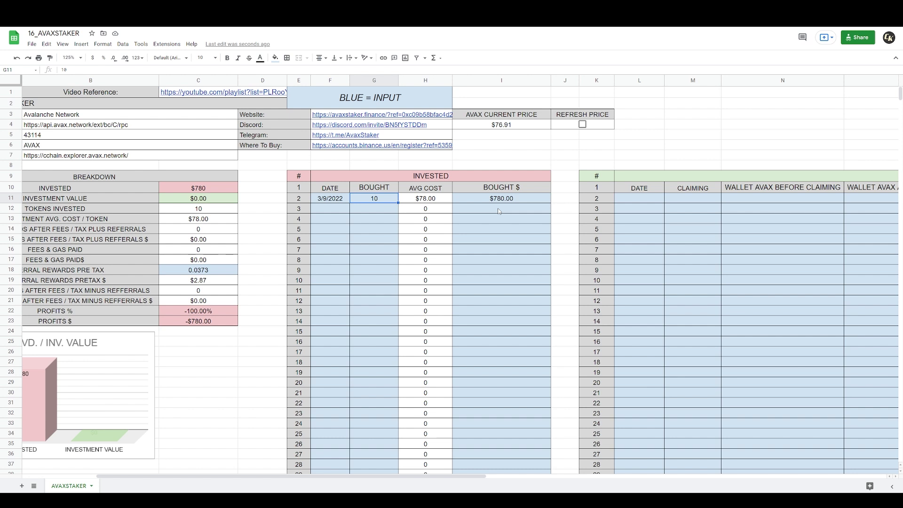
pyautogui.press('Right')
pyautogui.press('Right')
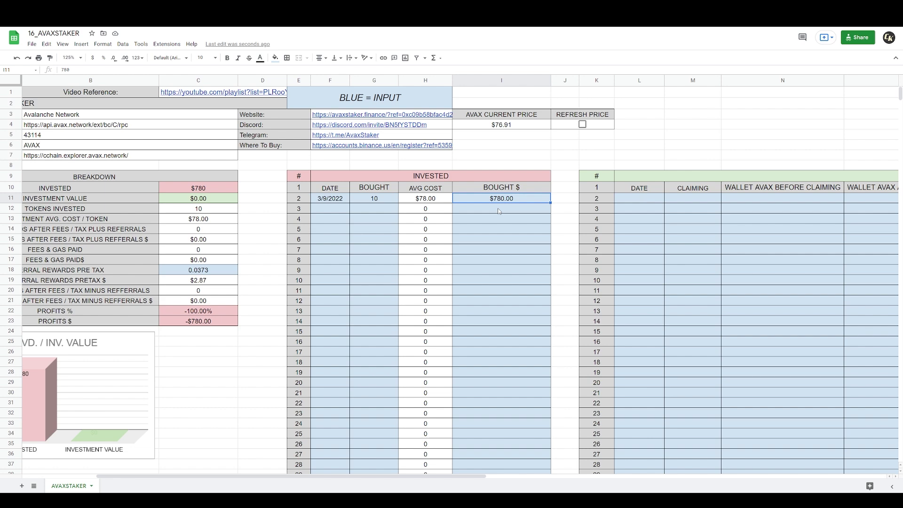
pyautogui.press('Left')
# Examine the Claimed Rewards table, covering the date, claiming and wallet AVAX inputs plus the calculated fees and actual profits
pyautogui.moveTo(436, 478); pyautogui.dragTo(590, 478)
pyautogui.click(219, 199)
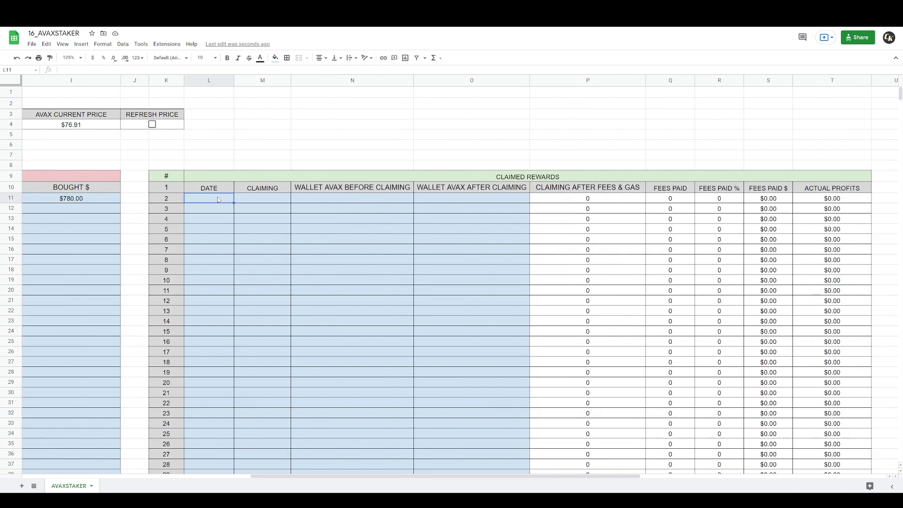
pyautogui.click(262, 204)
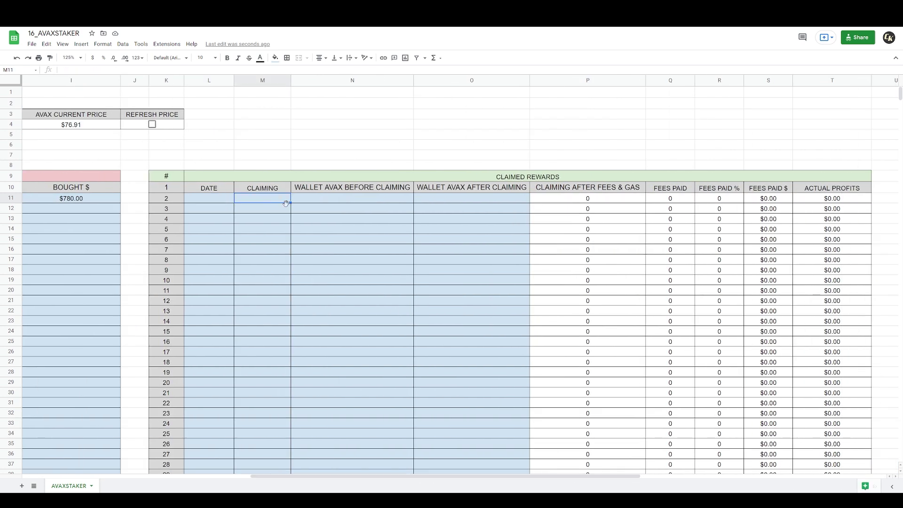
pyautogui.click(327, 202)
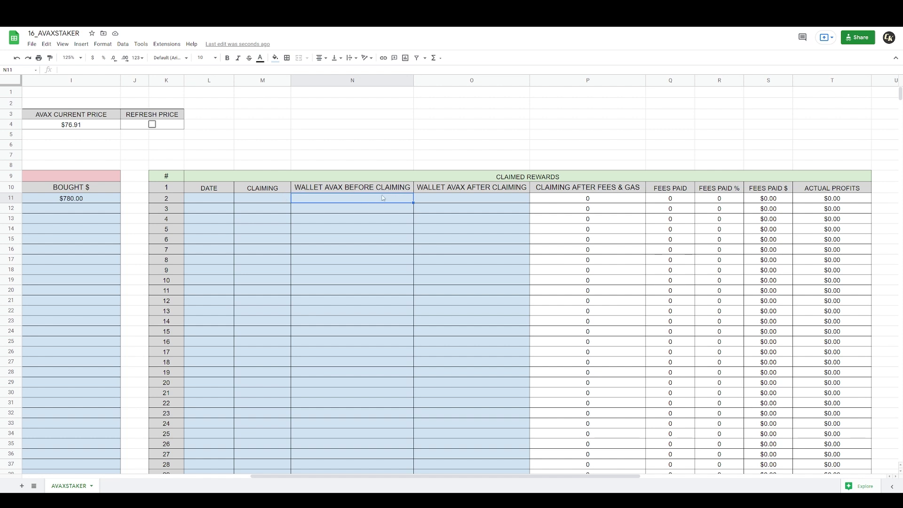
pyautogui.click(459, 200)
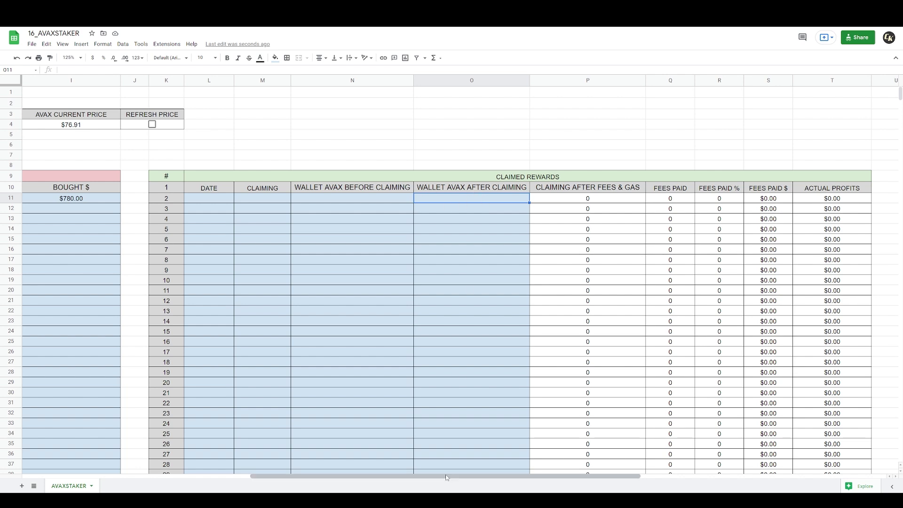
pyautogui.moveTo(446, 477); pyautogui.dragTo(564, 477)
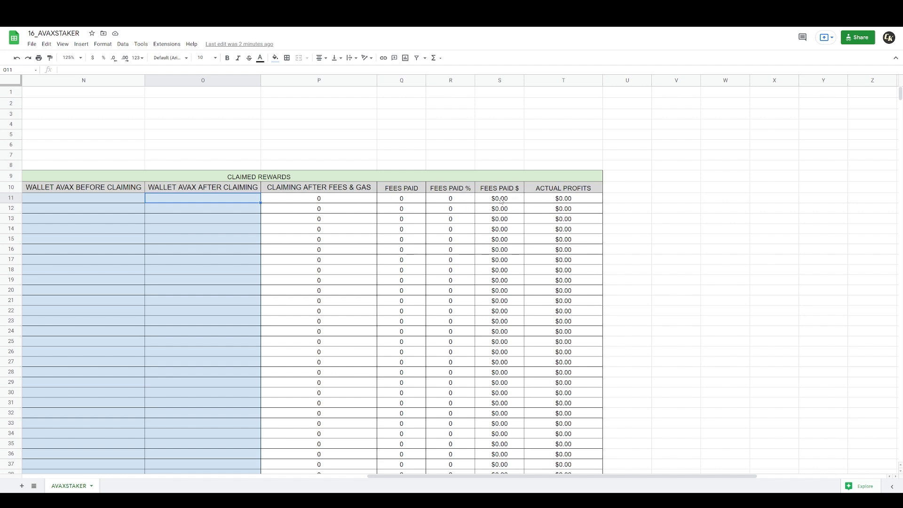
pyautogui.click(558, 472)
pyautogui.click(627, 413)
# Set the spreadsheet's zoom level to 150%
pyautogui.moveTo(558, 477); pyautogui.dragTo(207, 476)
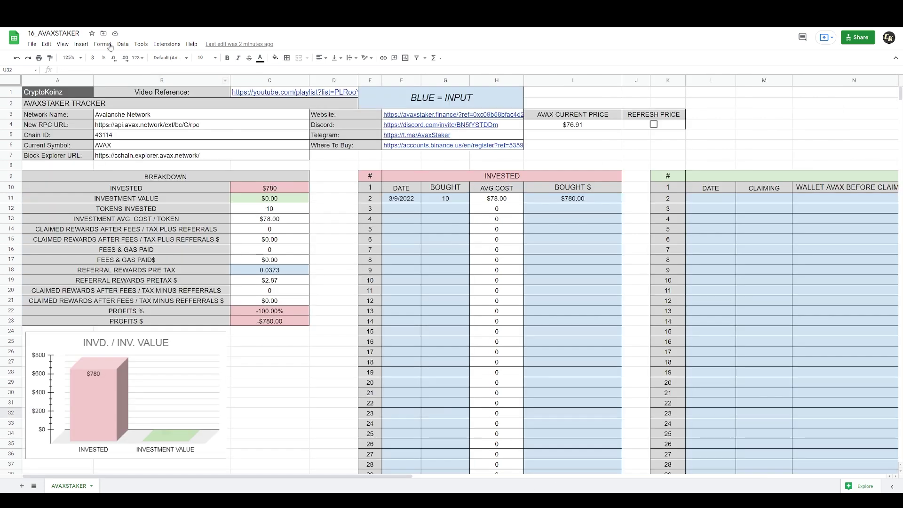
pyautogui.click(75, 58)
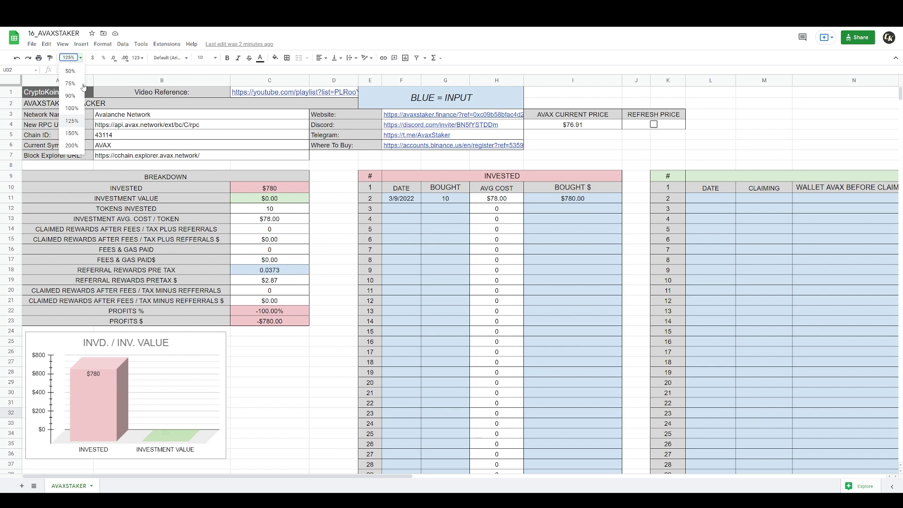
pyautogui.click(73, 134)
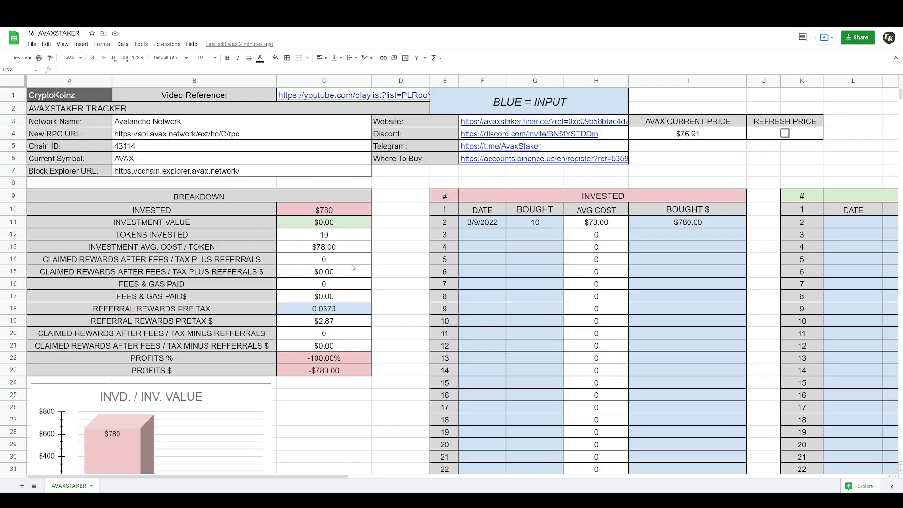
# Examine the Breakdown section's investment and referral rewards rows, then switch to the Avax Staker site to review its packages page
pyautogui.click(392, 259)
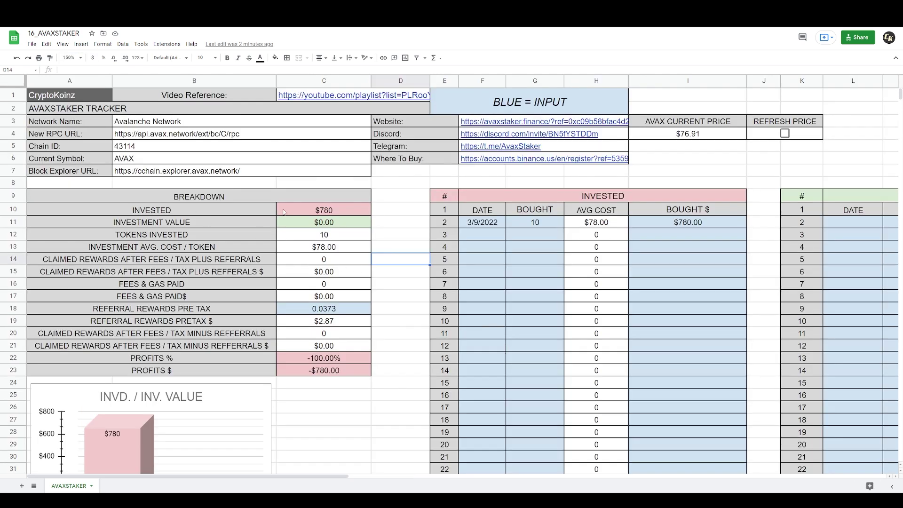
pyautogui.press('Up')
pyautogui.press('Up')
pyautogui.press('Up')
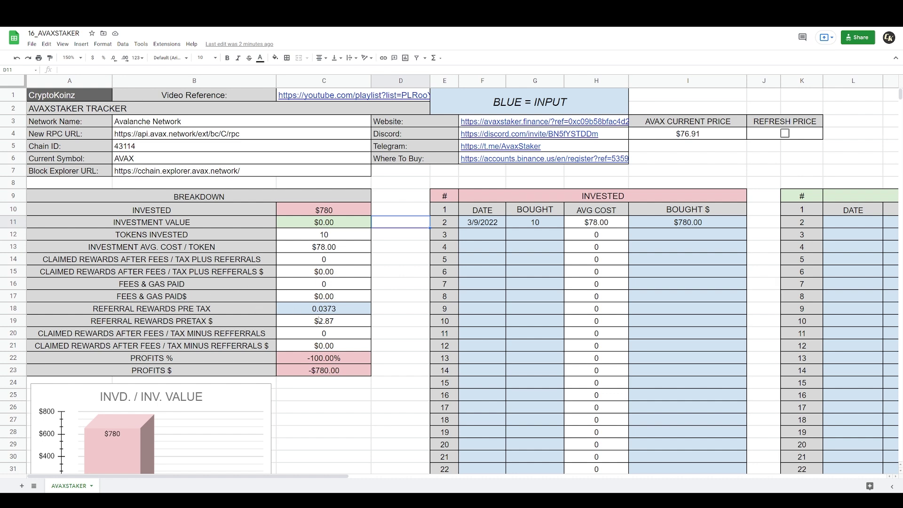
pyautogui.click(337, 310)
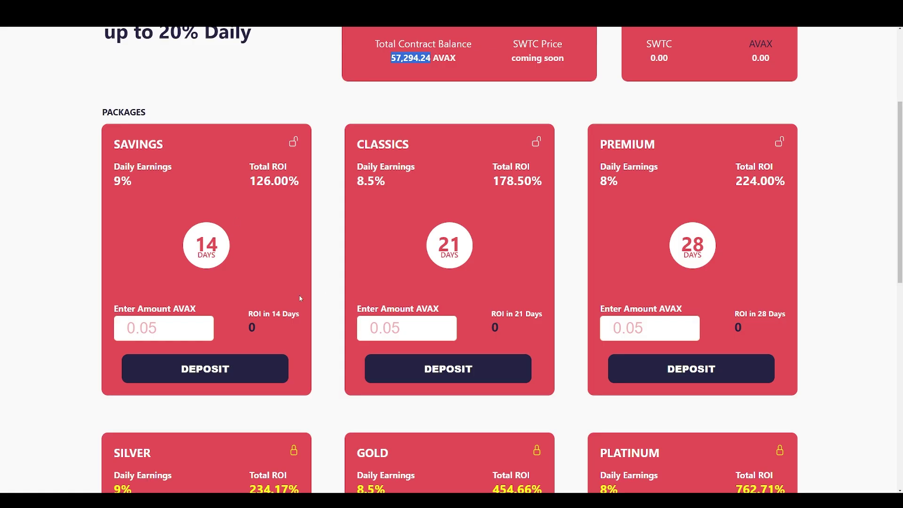
pyautogui.scroll(-5, 301, 298)
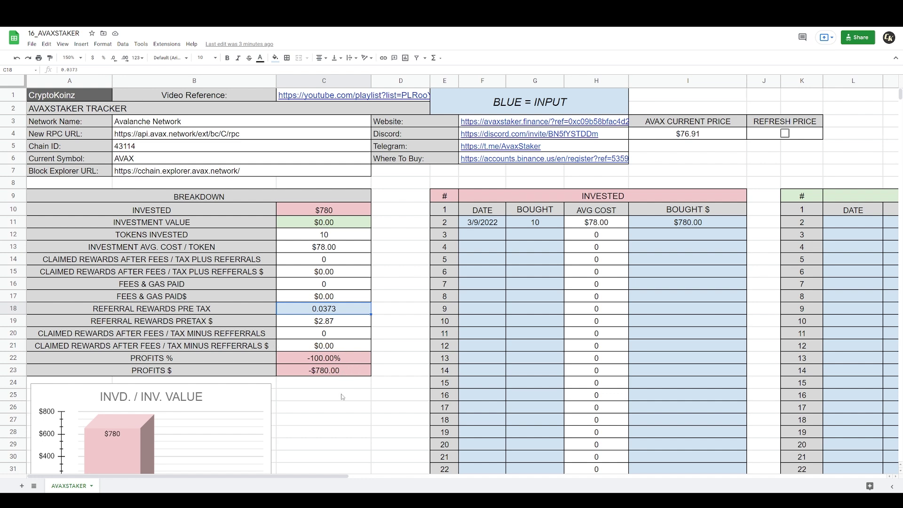
# Inspect the Breakdown formulas for pretax referral rewards in dollars, investment value and total invested in the tracker spreadsheet
pyautogui.click(328, 324)
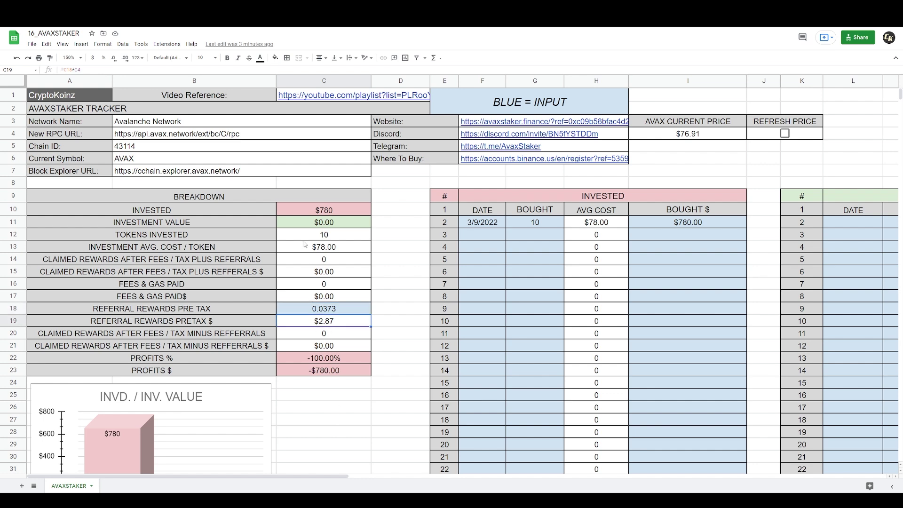
pyautogui.click(312, 227)
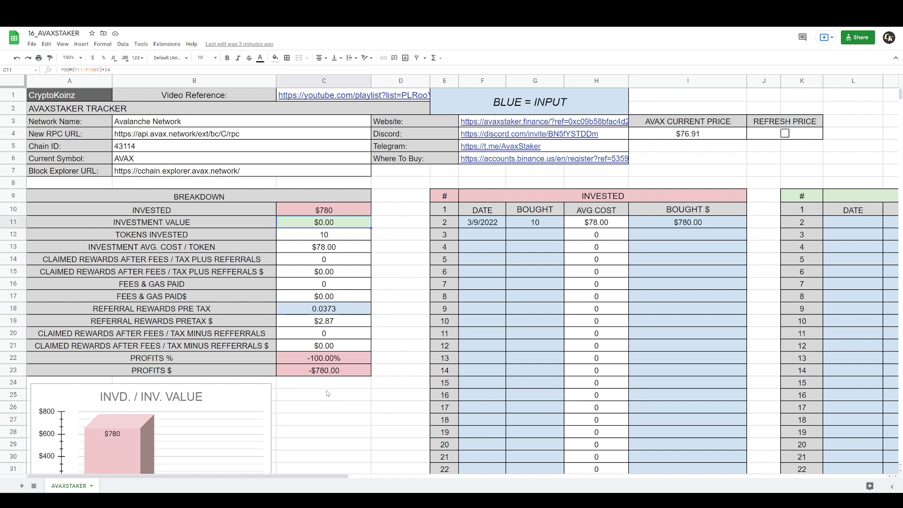
pyautogui.click(338, 214)
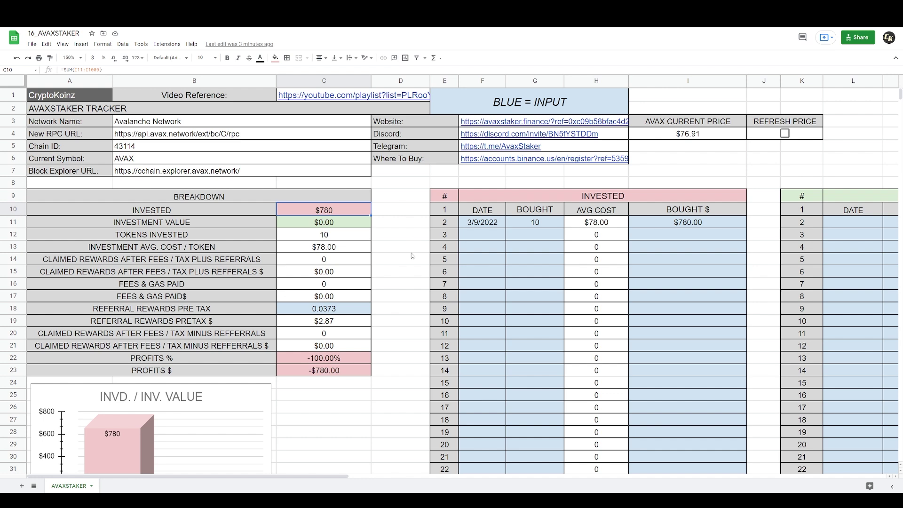
# Switch to the Avax Staker dashboard and deselect the total contract balance figure
pyautogui.scroll(-2, 410, 253)
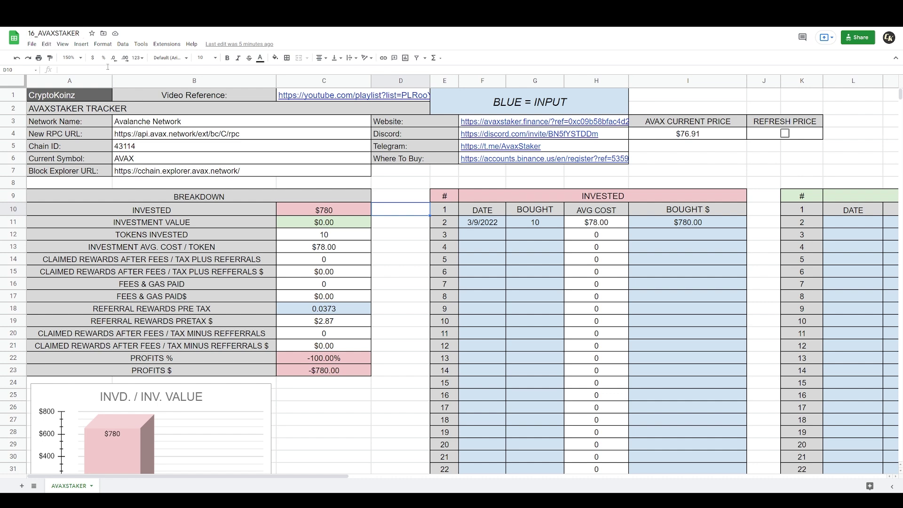
pyautogui.click(32, 44)
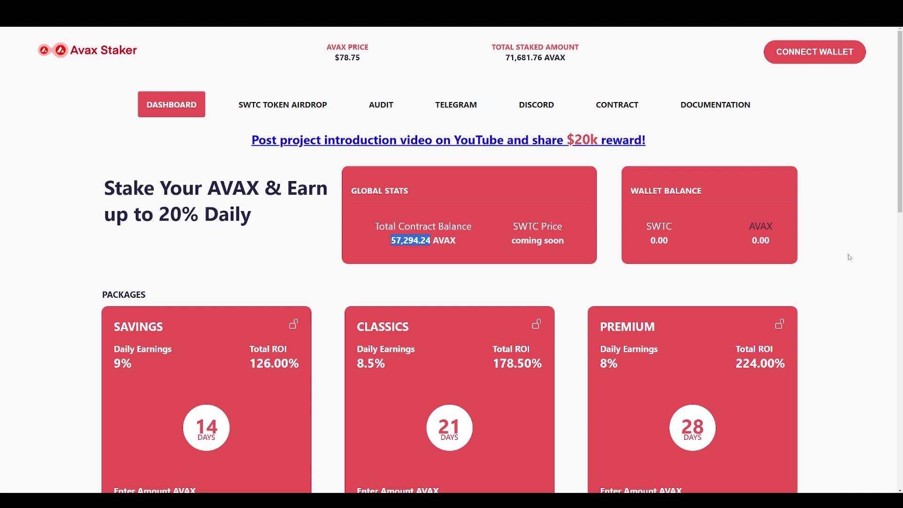
pyautogui.click(850, 258)
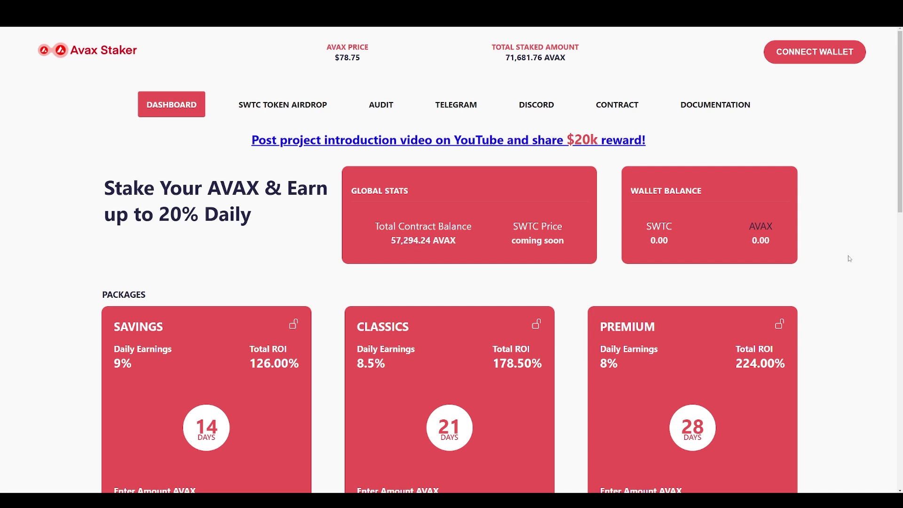